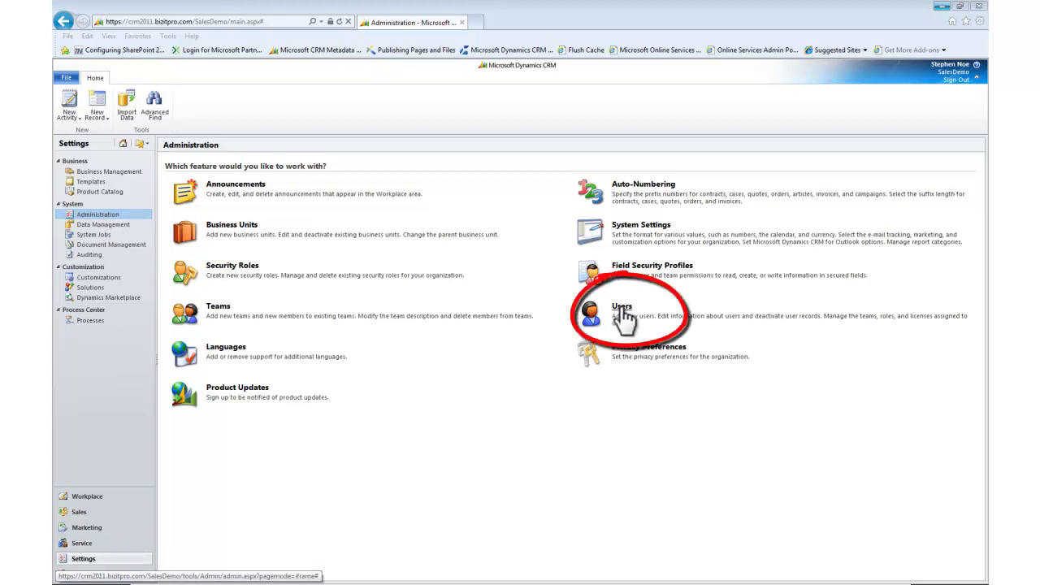
Confirm the Disabled Users view is empty, then return to the six Enabled Users.
left_click(622, 315)
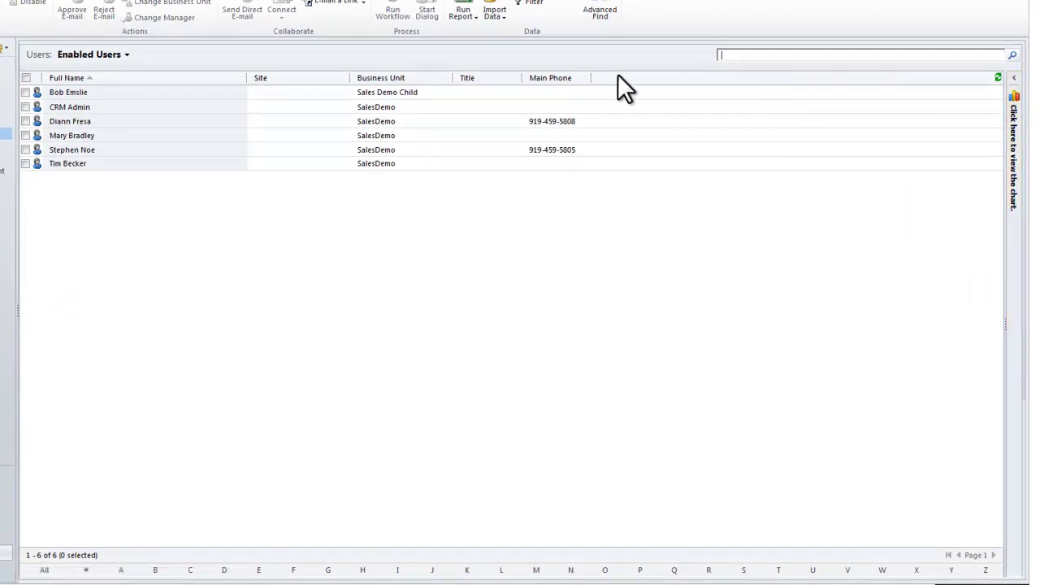
left_click(127, 54)
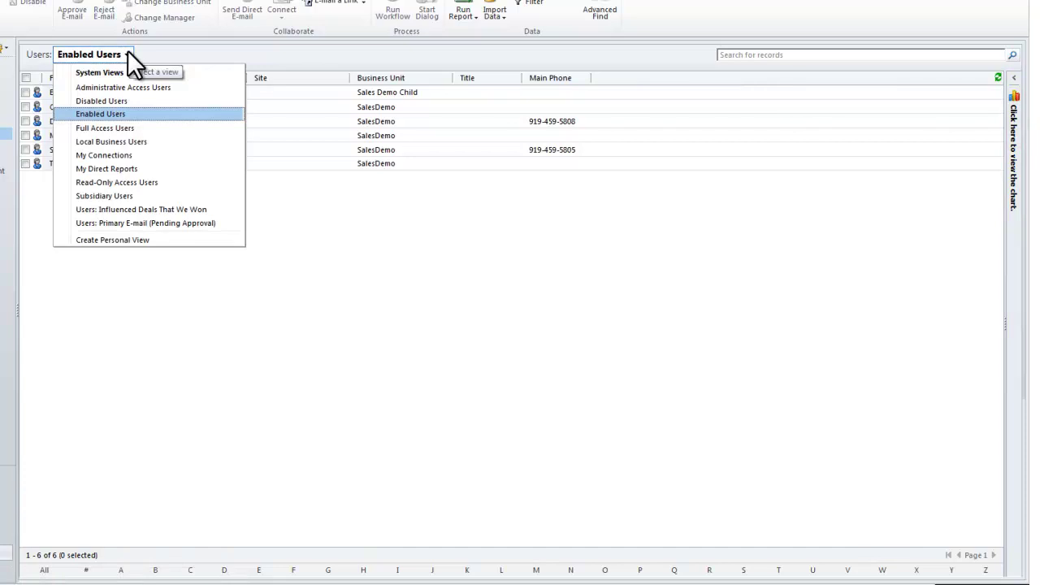
left_click(120, 101)
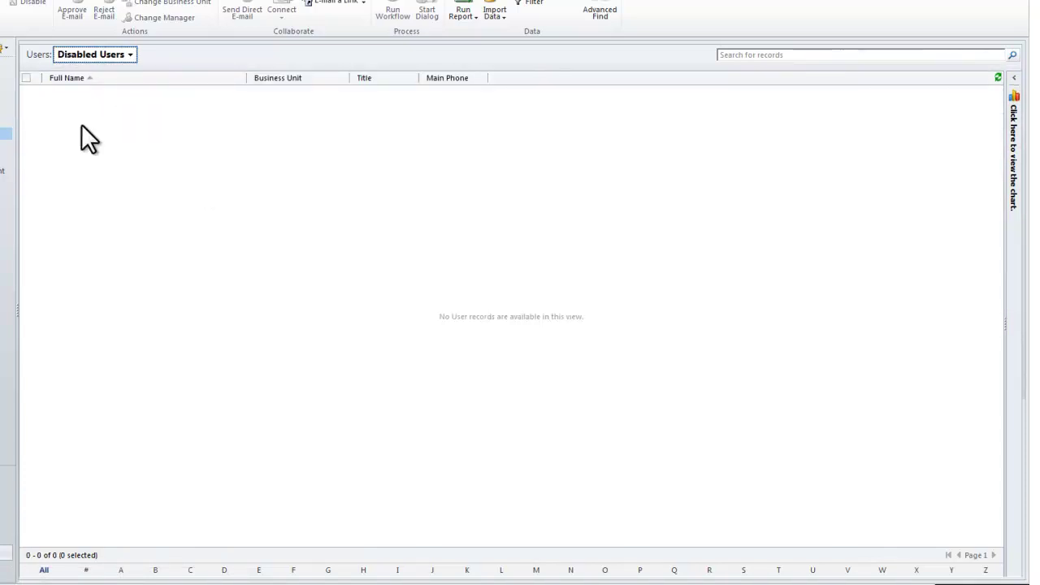
left_click(129, 53)
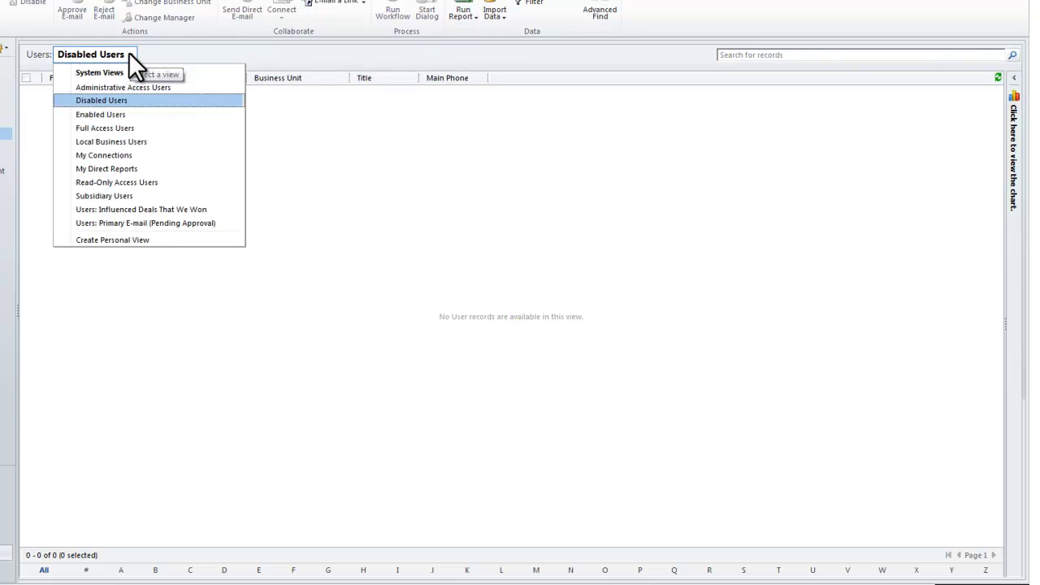
left_click(122, 115)
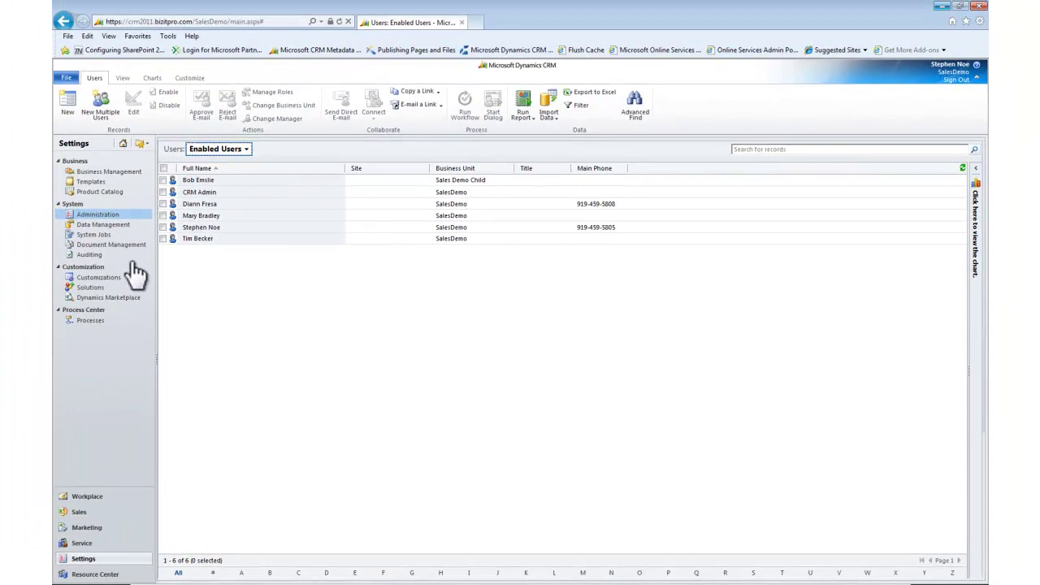
Create a new user and enter their domain user name so name and e-mail auto-fill.
left_click(66, 112)
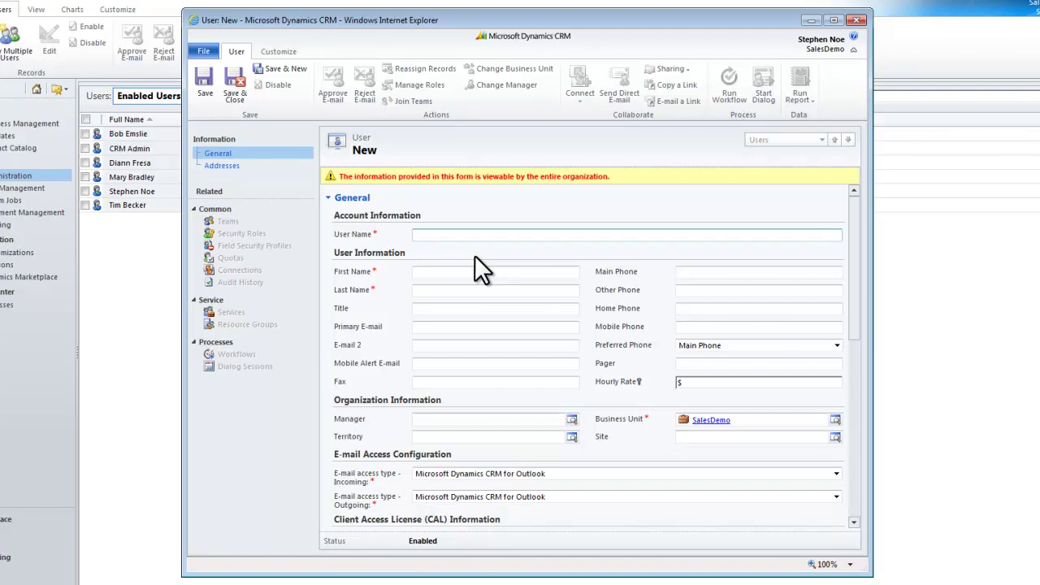
key("Tab")
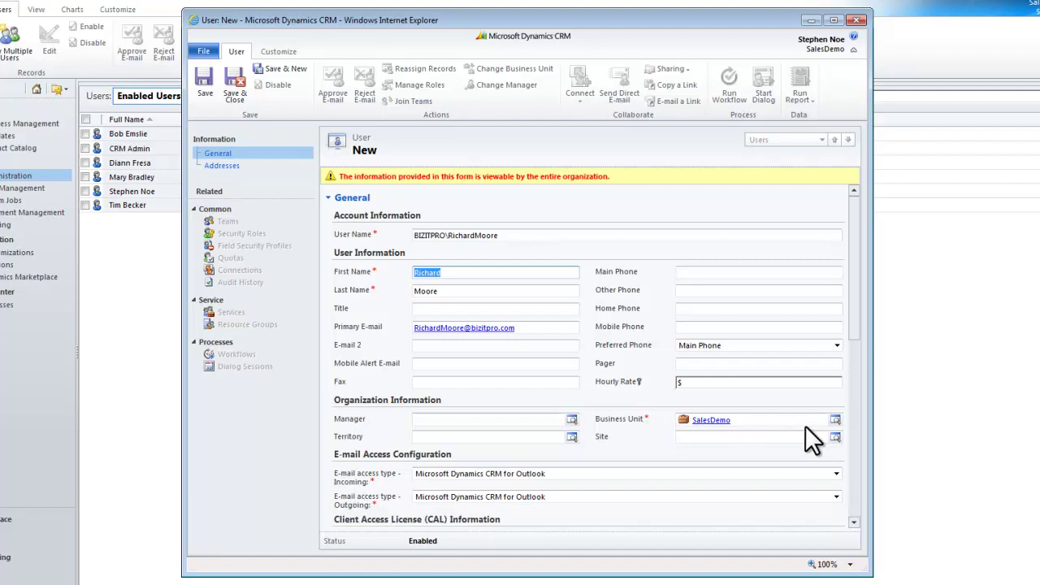
Set the new user's business unit to Sales Demo Child and choose their manager.
left_click(834, 418)
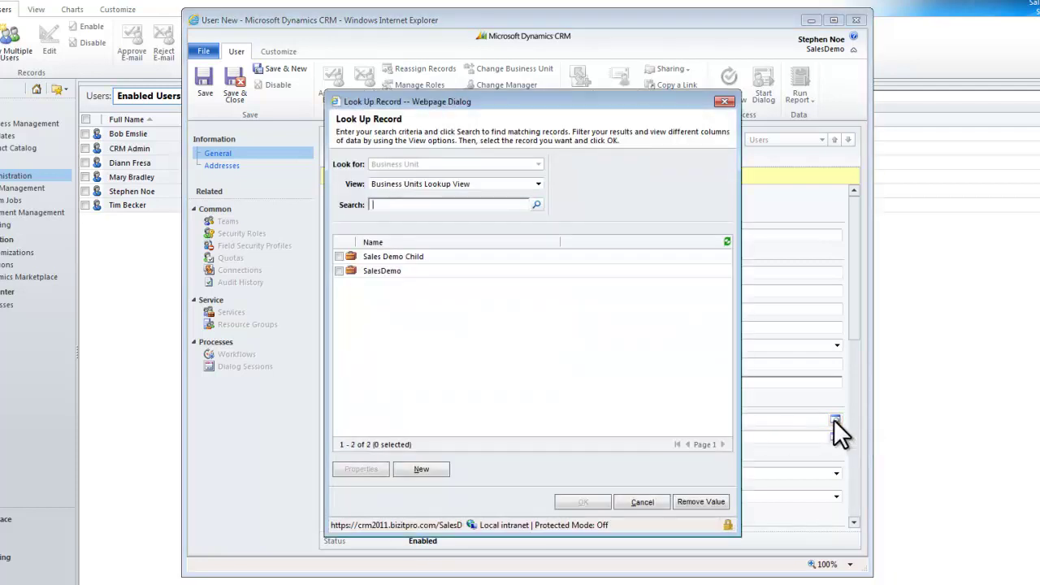
double_click(432, 258)
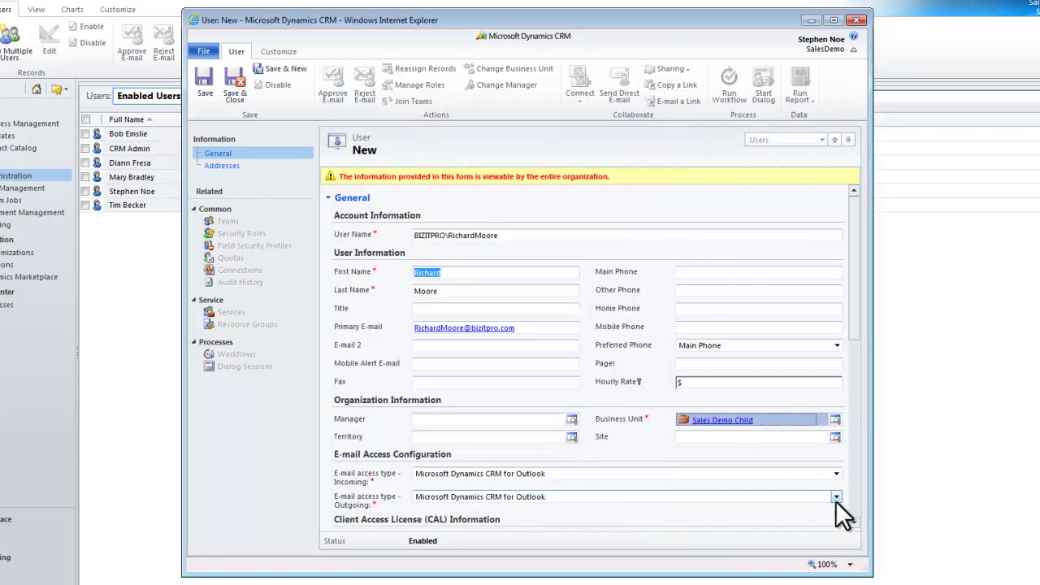
left_click(571, 421)
double_click(412, 315)
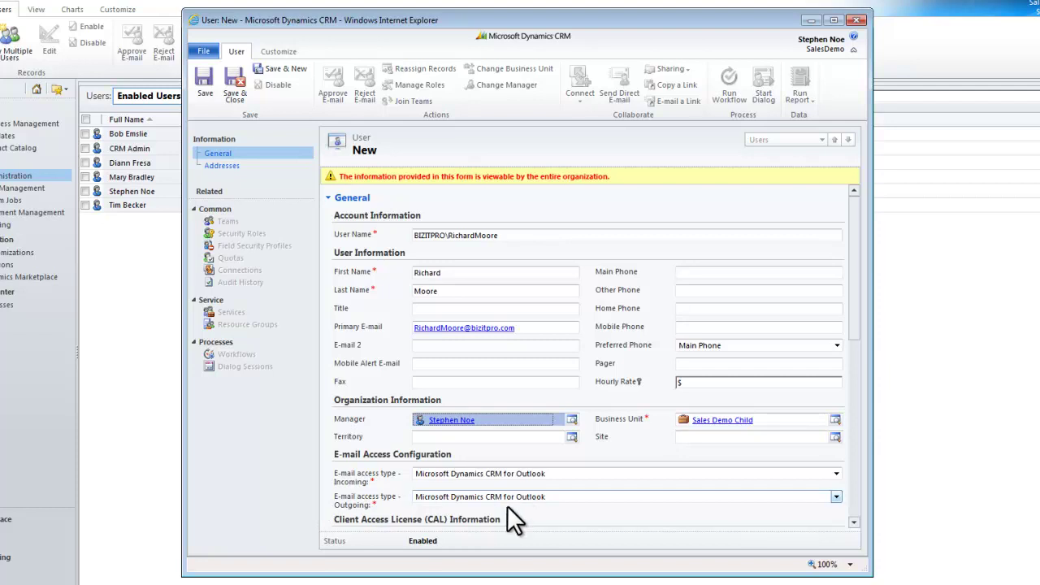
Set incoming e-mail access to E-mail Router, keeping outgoing as Microsoft Dynamics CRM for Outlook.
left_click(836, 474)
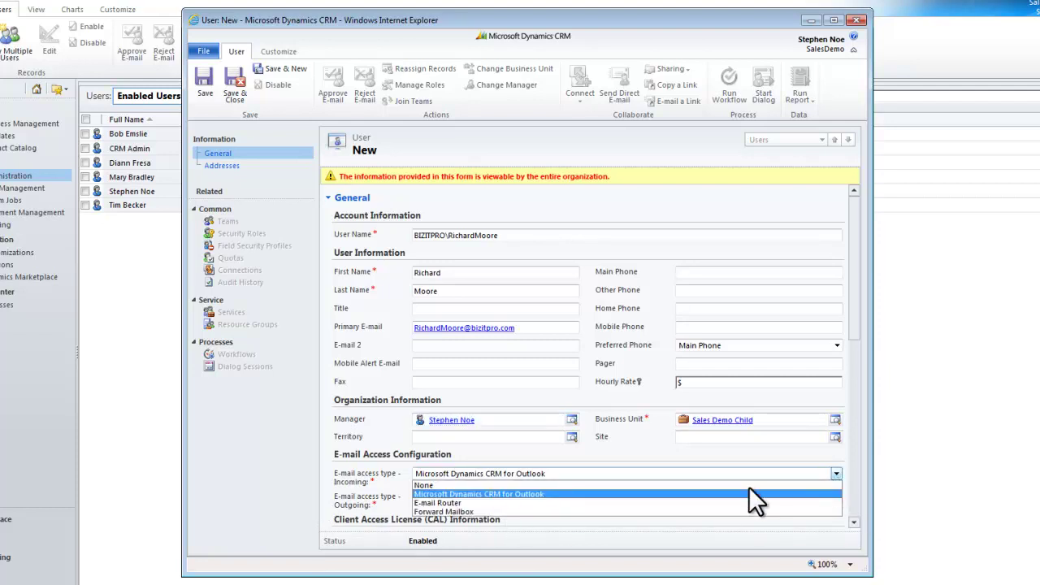
left_click(443, 504)
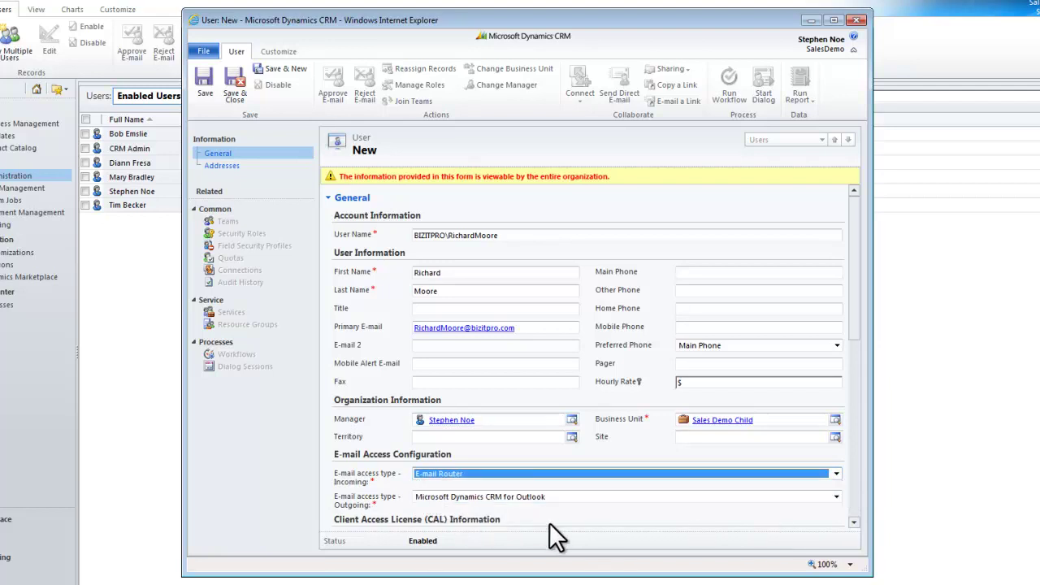
left_click(834, 498)
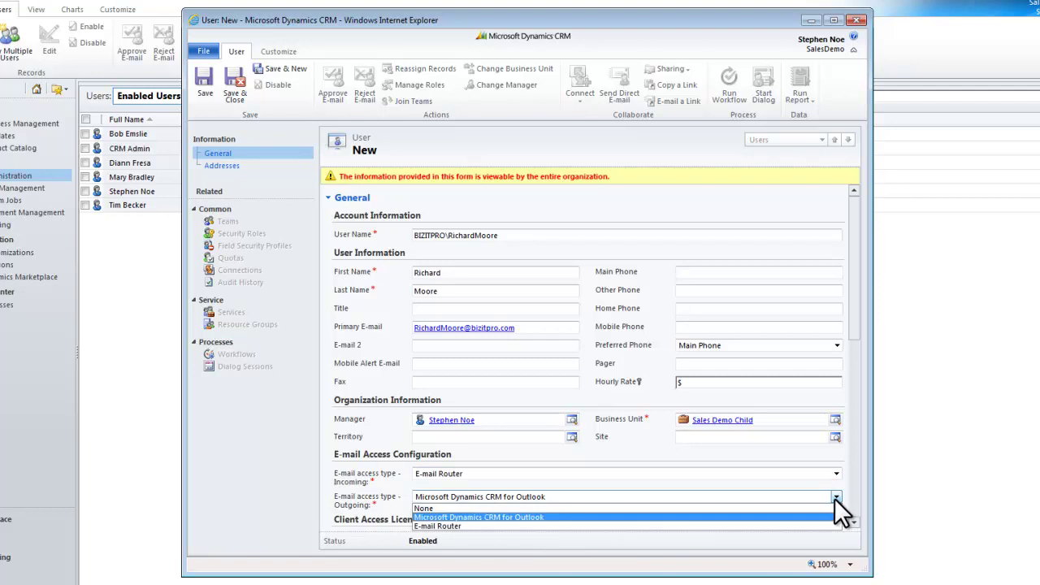
left_click(536, 517)
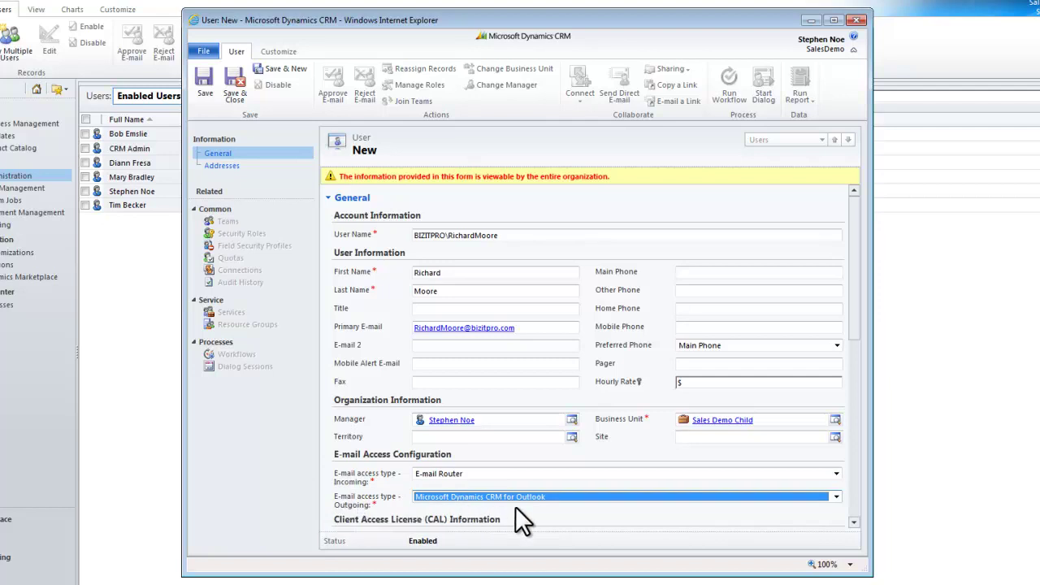
left_click_drag(853, 333, 866, 457)
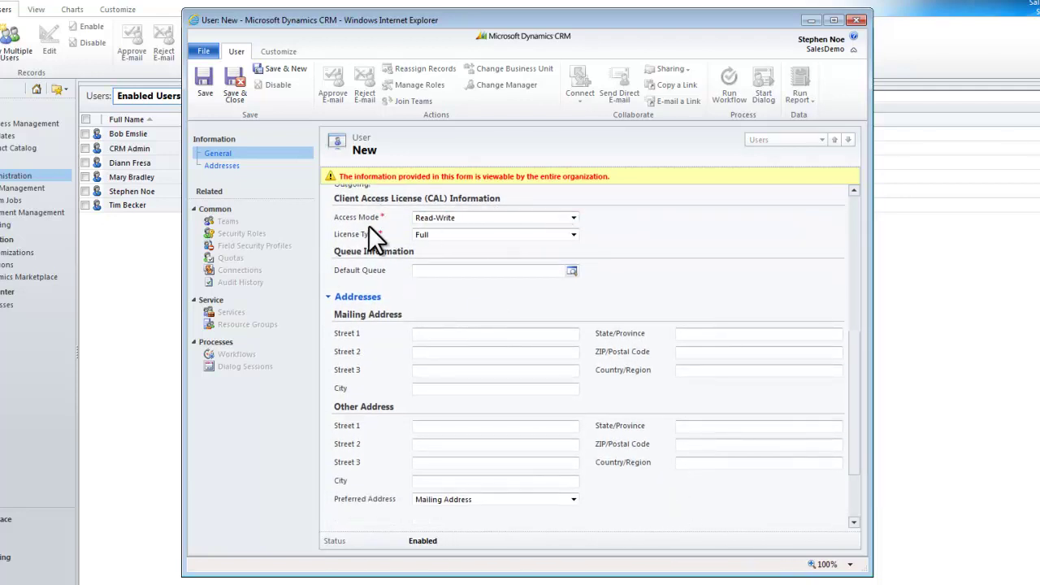
Keep the client access license at Read-Write access mode and Full license type.
left_click(573, 219)
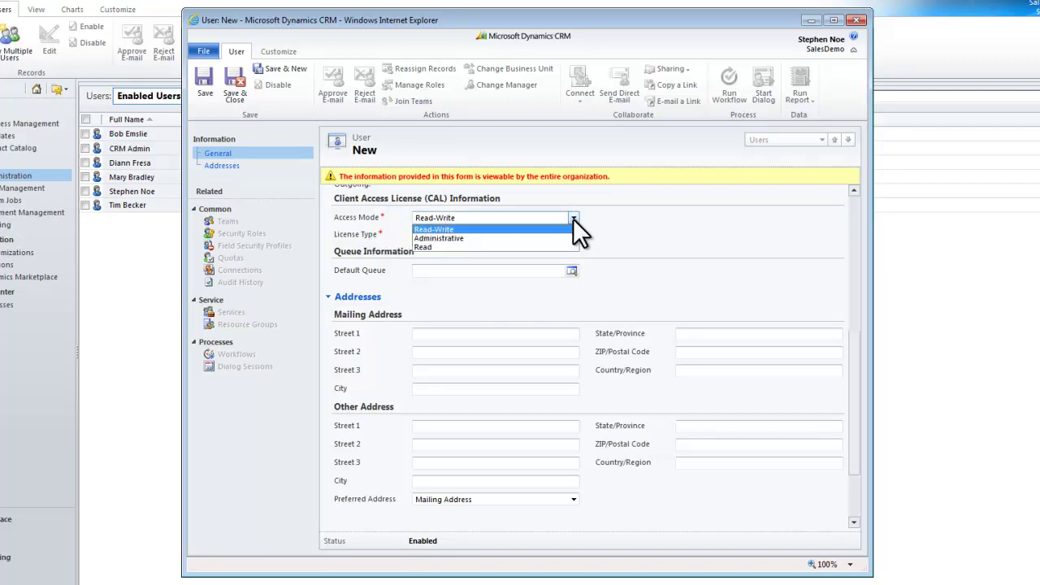
left_click(573, 219)
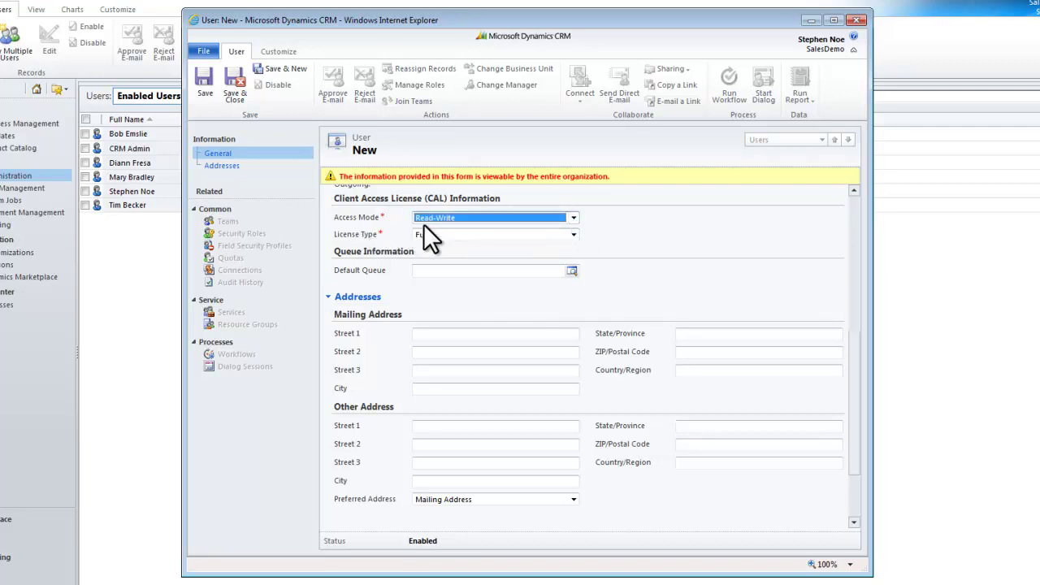
left_click(573, 235)
left_click(569, 234)
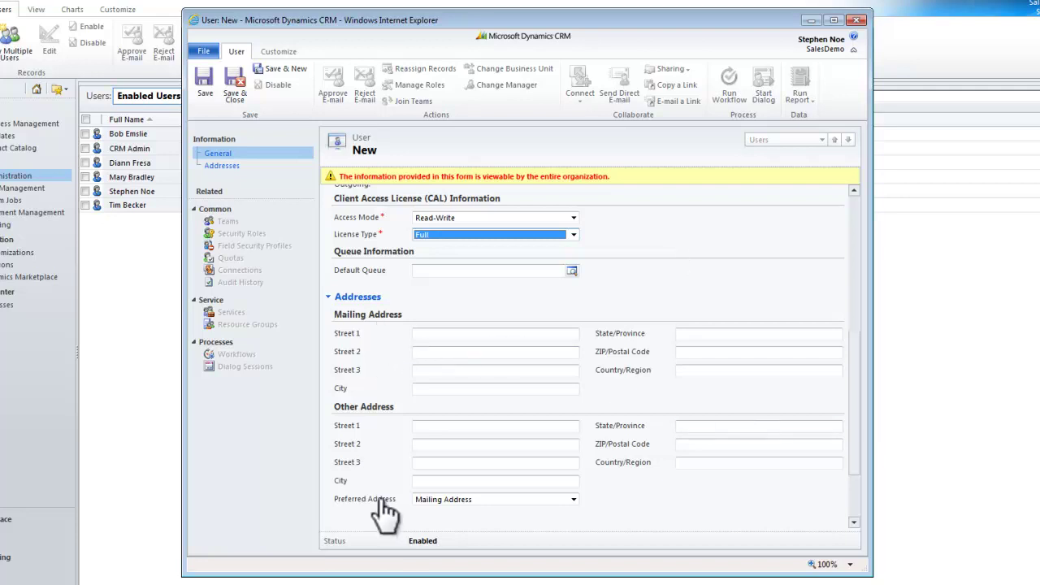
Save the new user record.
left_click(202, 80)
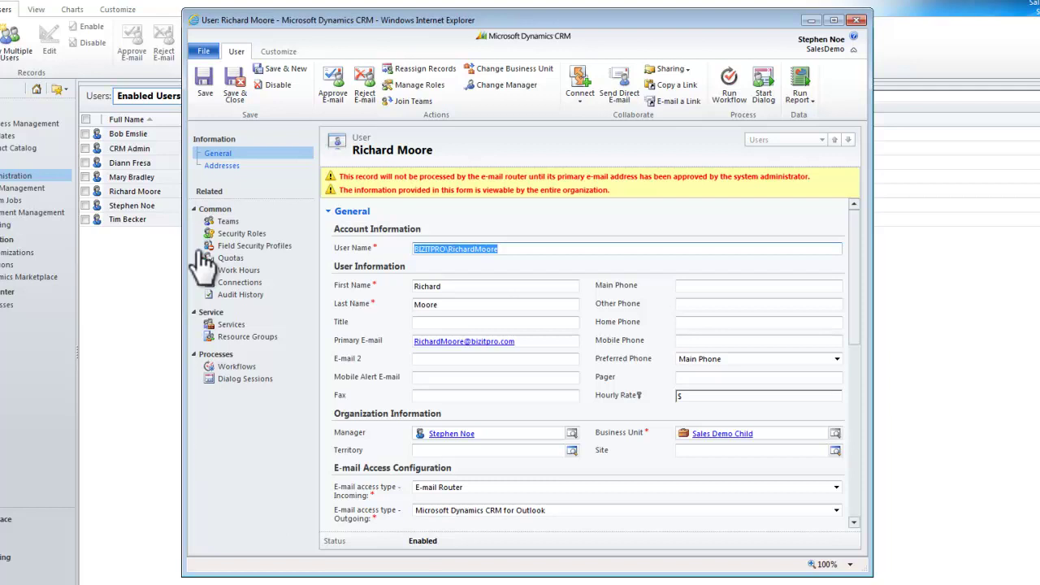
Assign the Sales Manager Sales Demo Child Role security role to the new user.
left_click(230, 233)
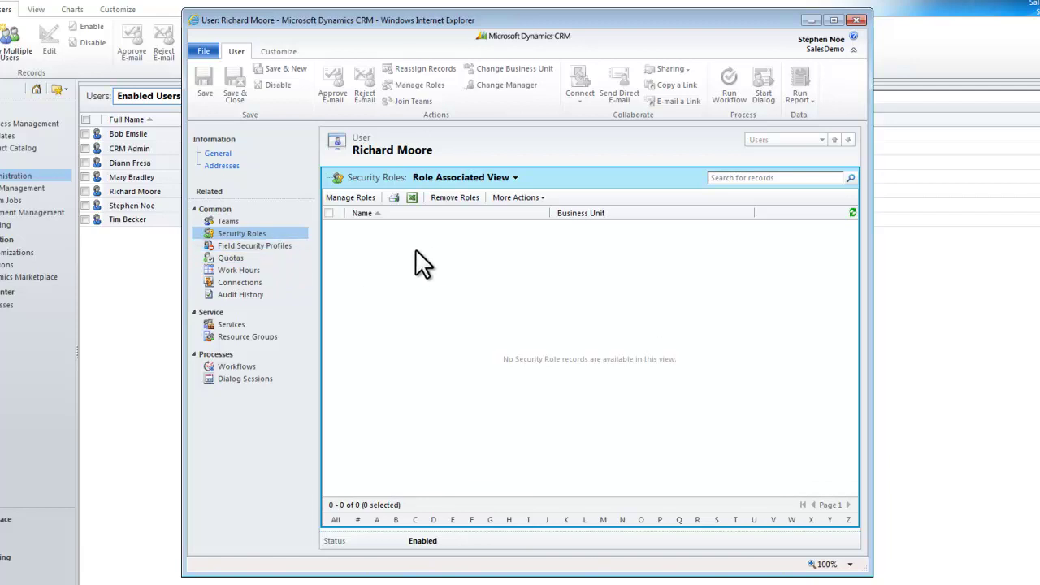
left_click(354, 198)
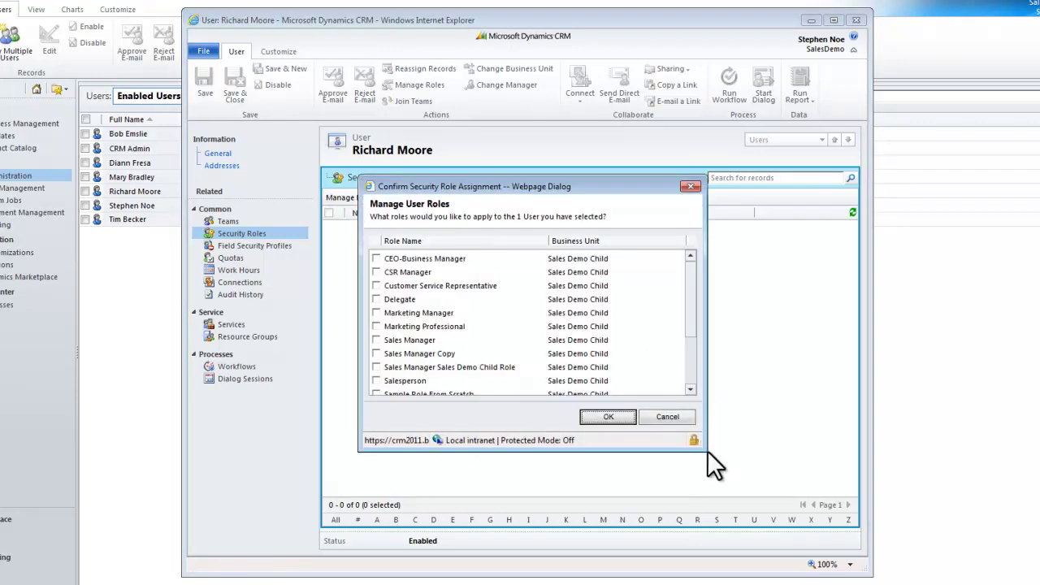
left_click_drag(703, 452, 758, 532)
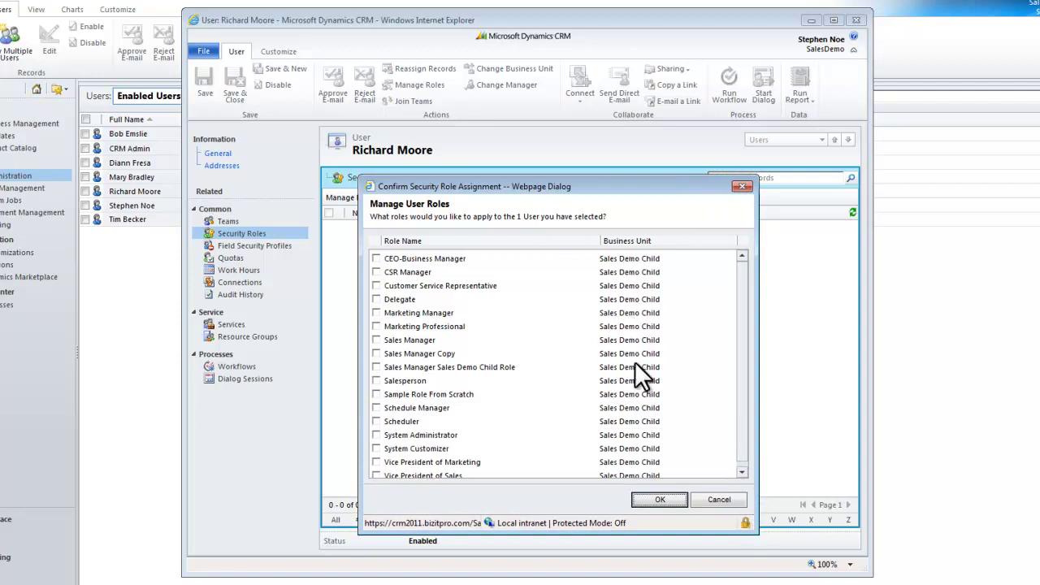
scroll(739, 400, "down", 1)
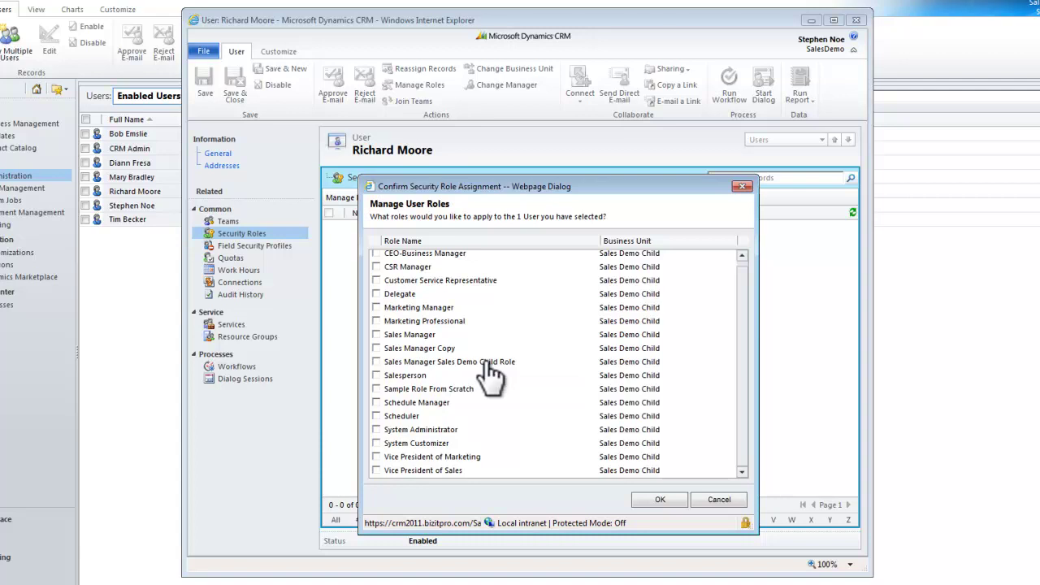
left_click(376, 362)
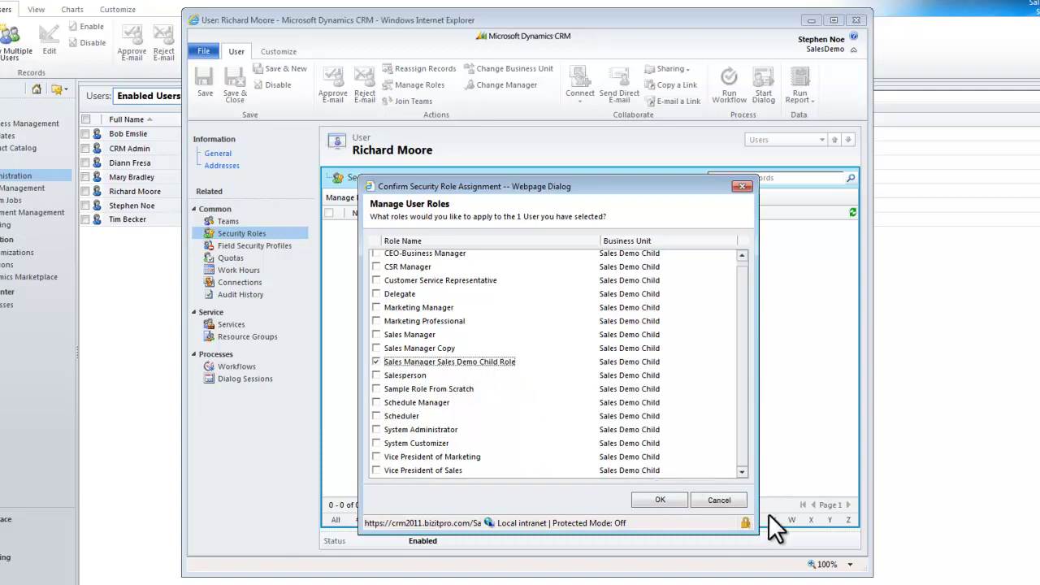
left_click(662, 499)
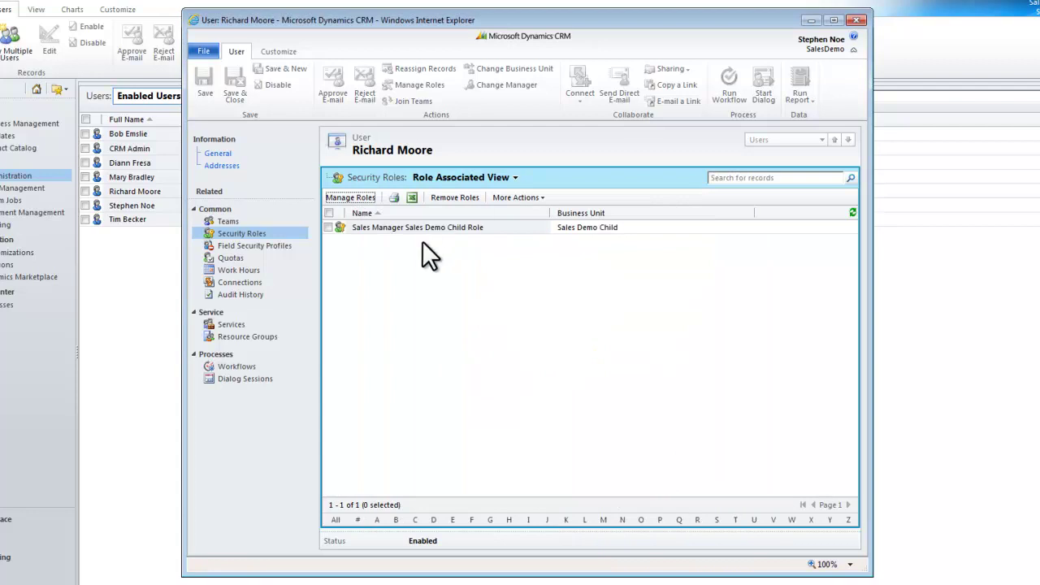
left_click(219, 154)
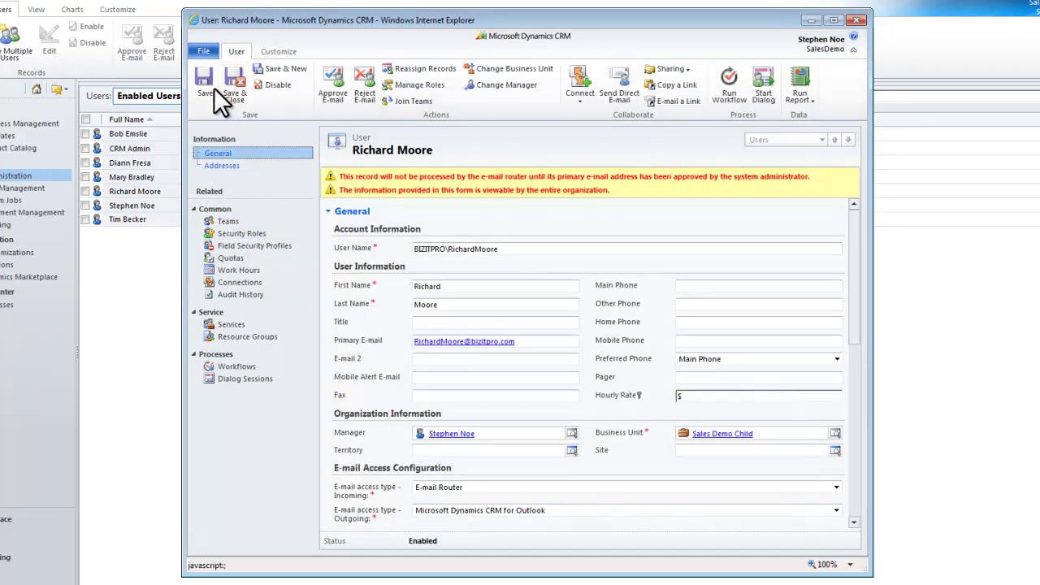
Save and close the user record, returning to the seven-user Enabled Users list.
left_click(235, 79)
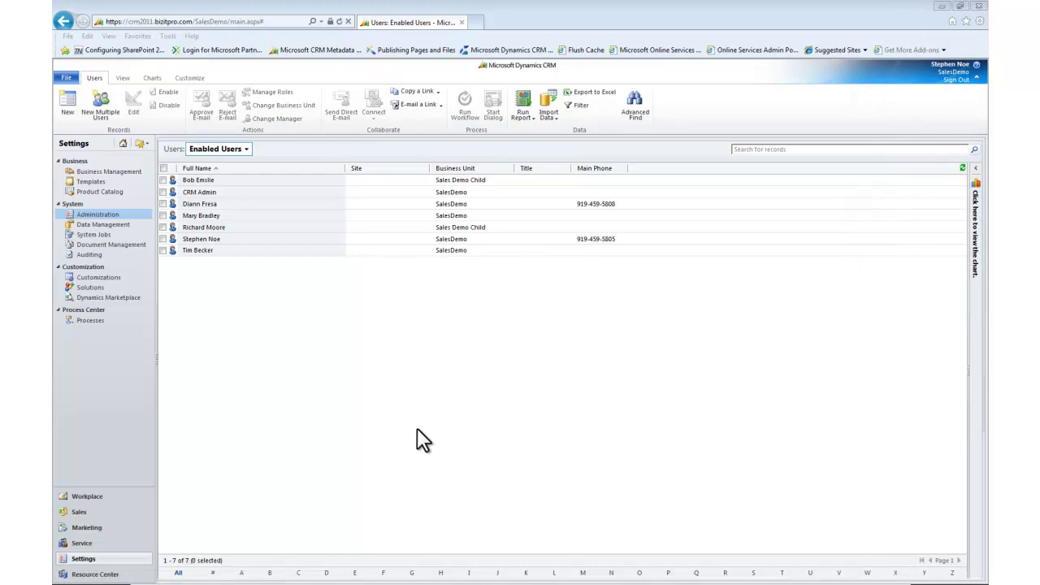
Start adding multiple users in business unit Sales Demo Child with the Salesperson role.
left_click(99, 112)
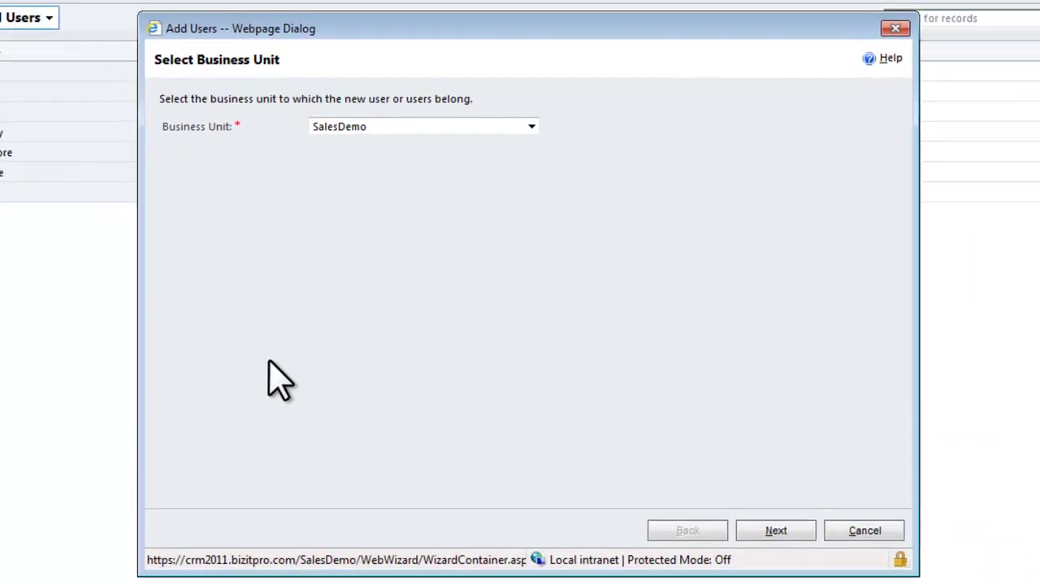
left_click(532, 127)
left_click(414, 141)
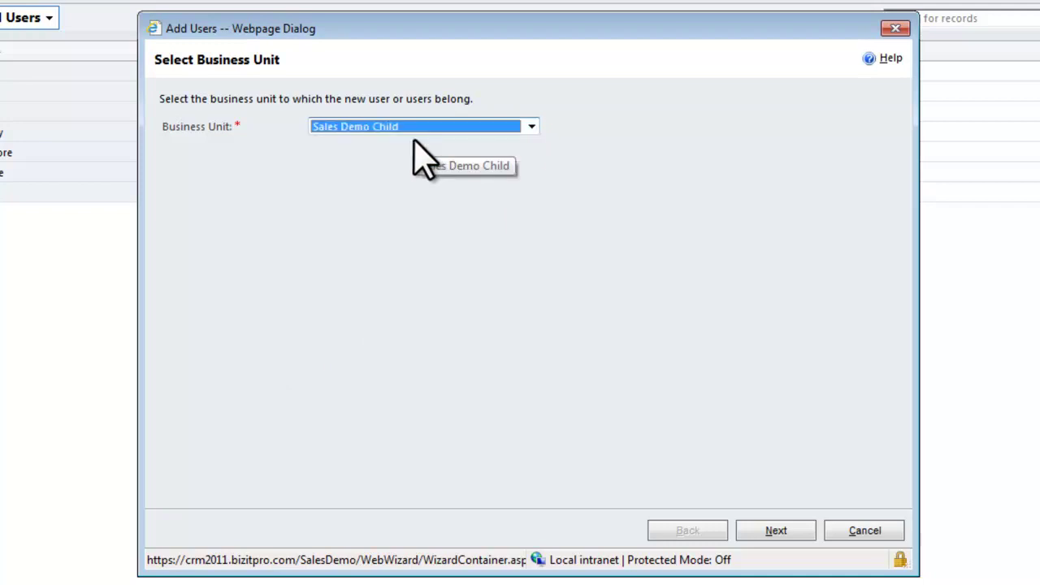
left_click(775, 530)
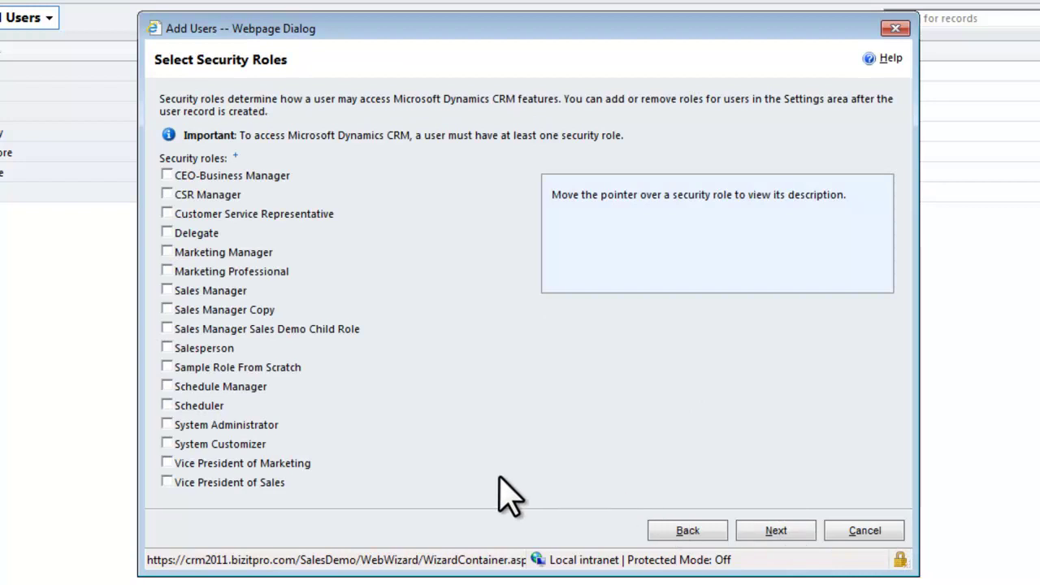
left_click(166, 348)
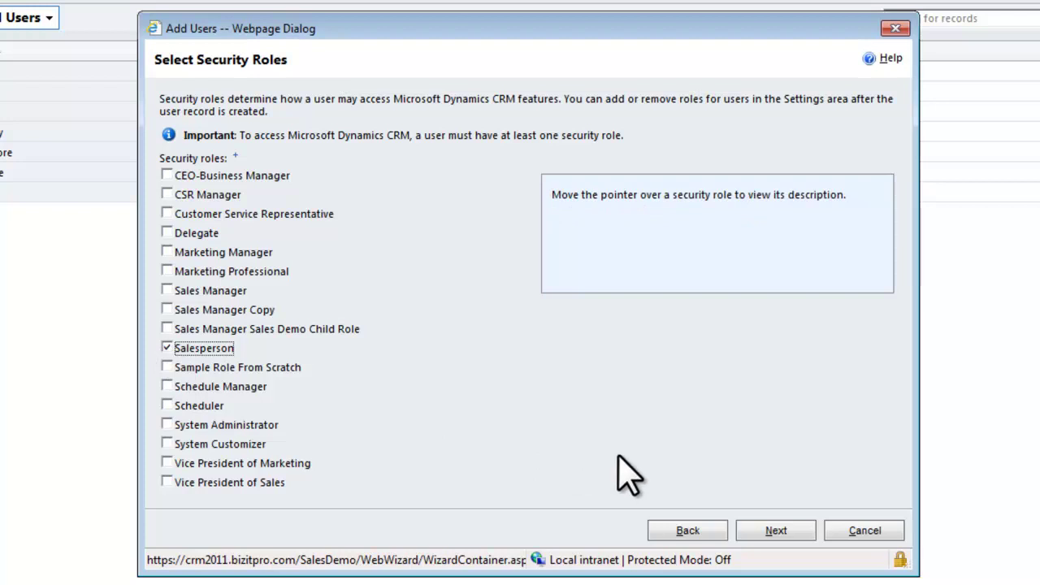
left_click(778, 530)
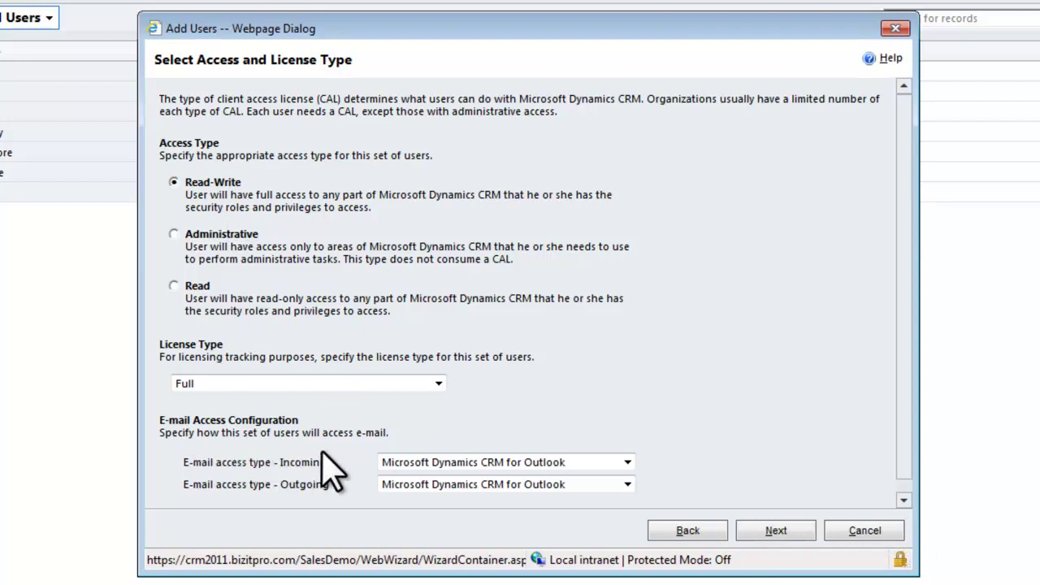
Give the new users E-mail Router incoming e-mail and Active Directory as identity provider.
left_click(627, 462)
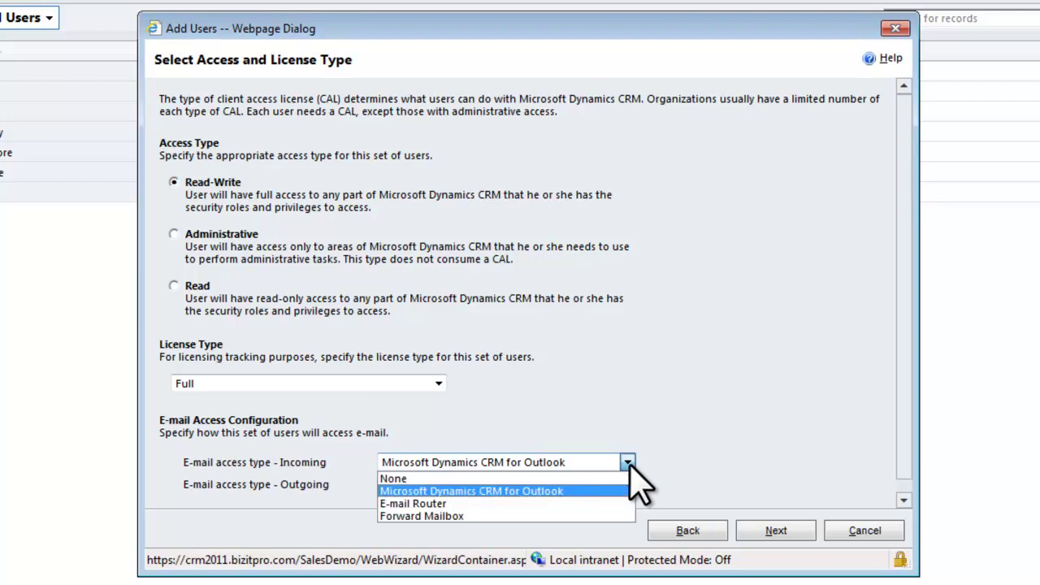
left_click(620, 490)
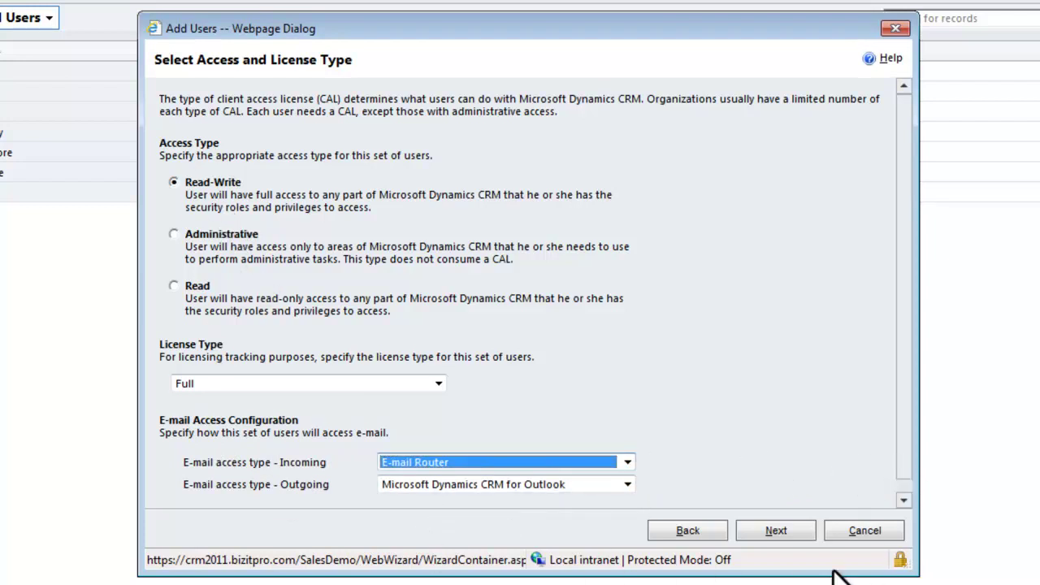
left_click(780, 532)
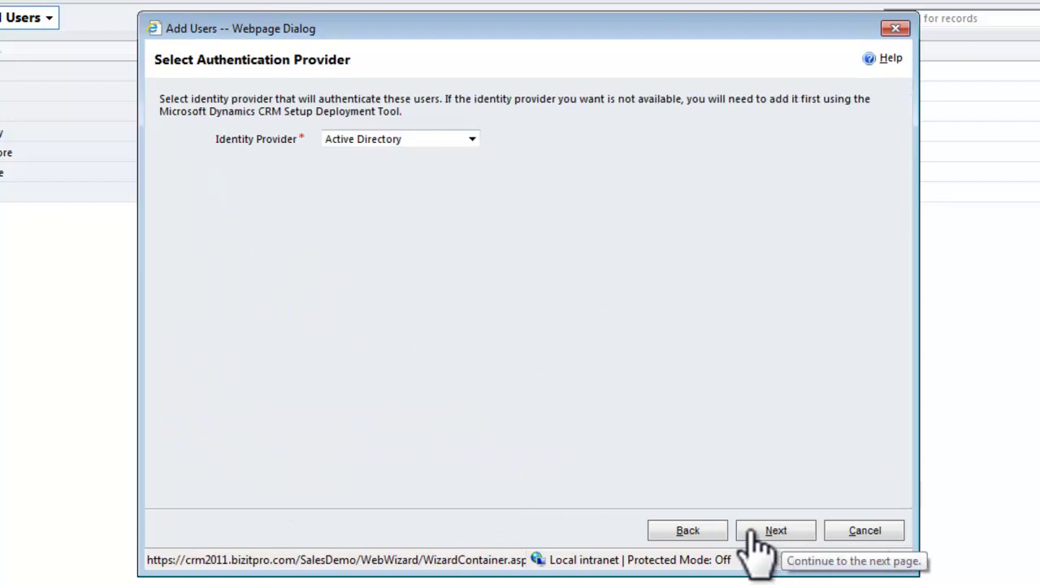
left_click(471, 140)
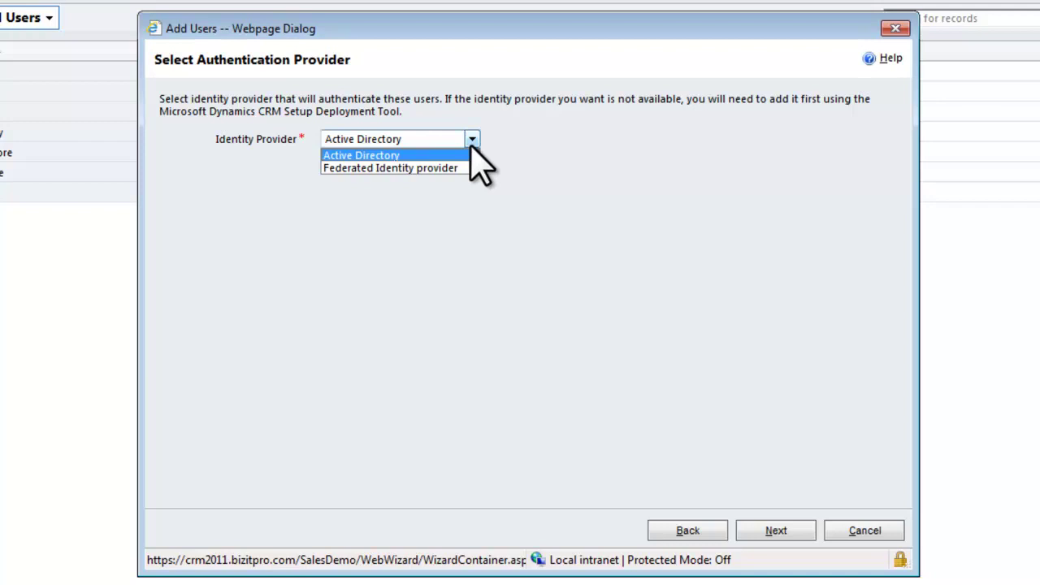
left_click(470, 147)
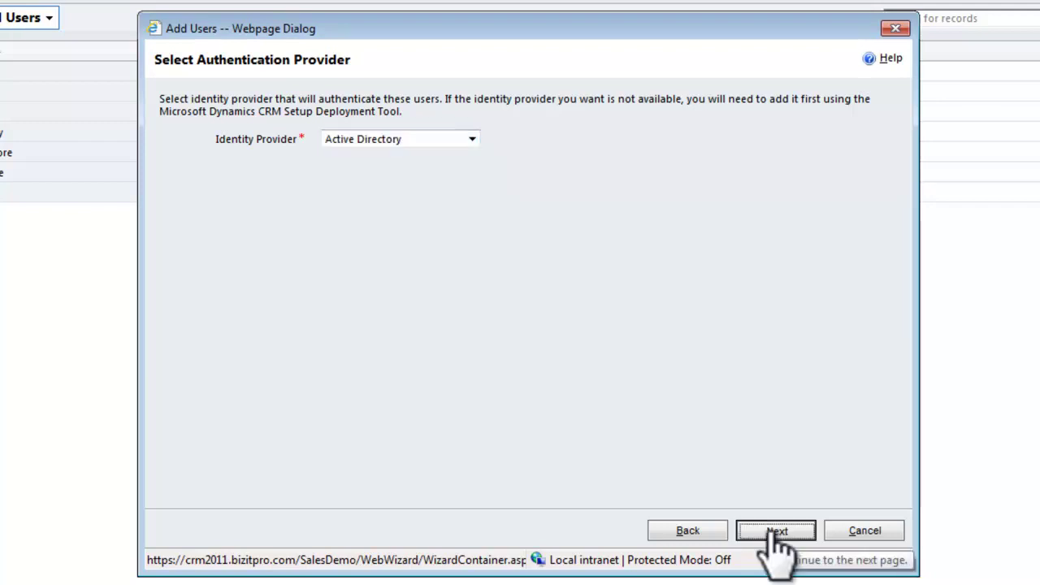
left_click(772, 530)
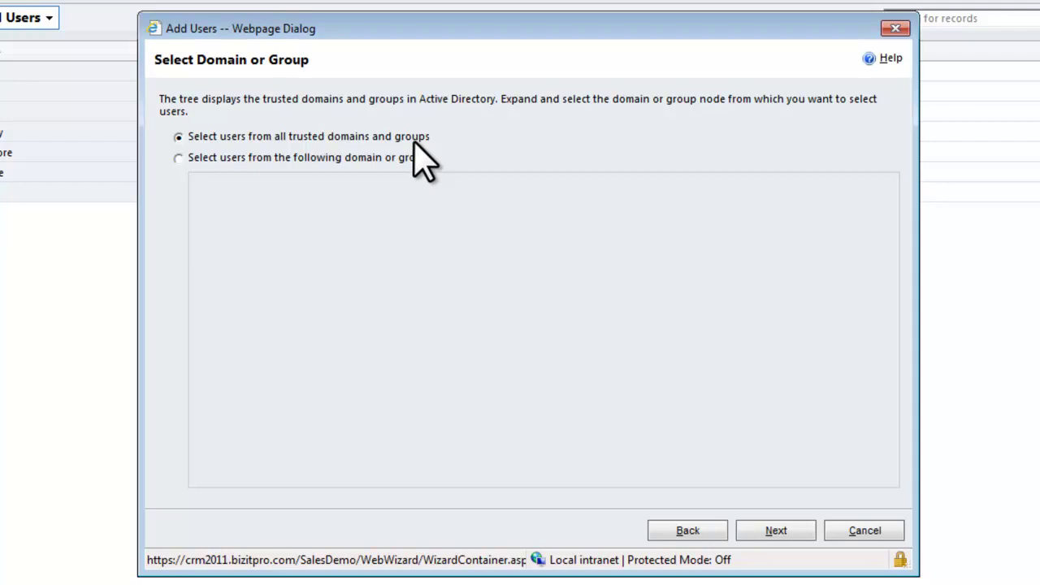
Limit user selection to the Users group of the BIZITPRO domain and continue to the Select Users page.
left_click(175, 158)
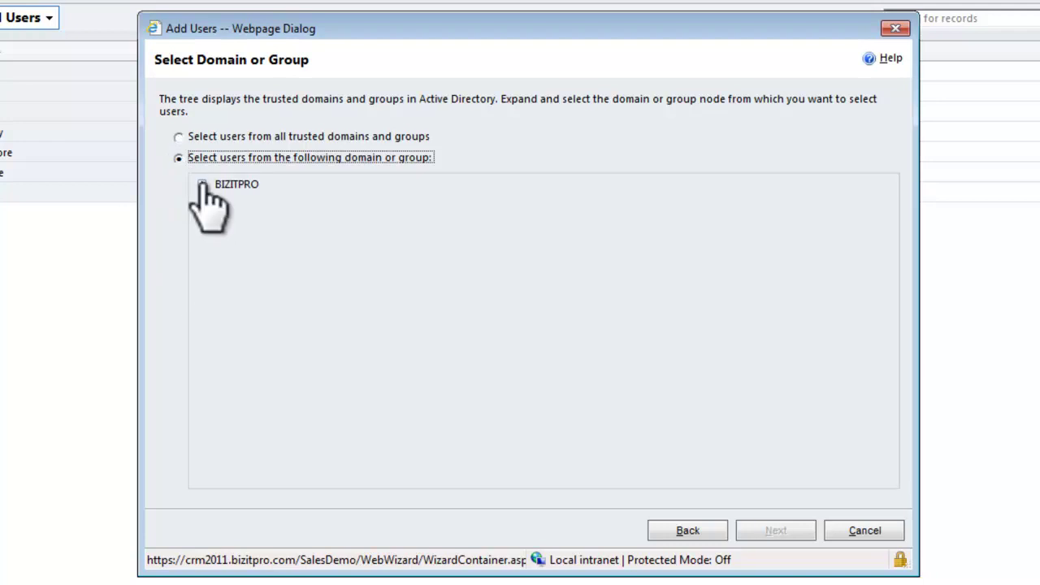
left_click(201, 184)
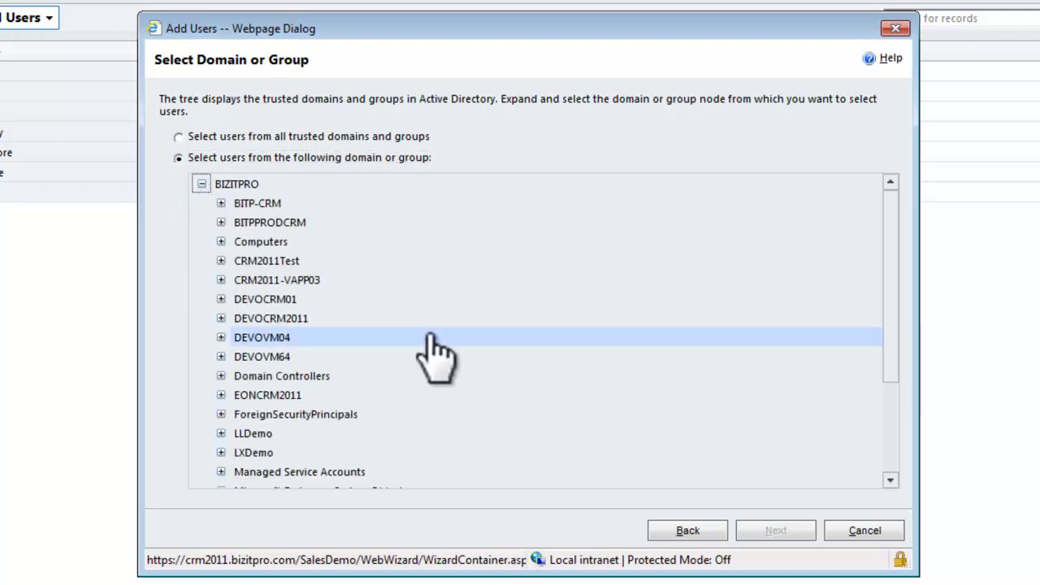
scroll(464, 276, "down", 3)
scroll(486, 370, "down", 1)
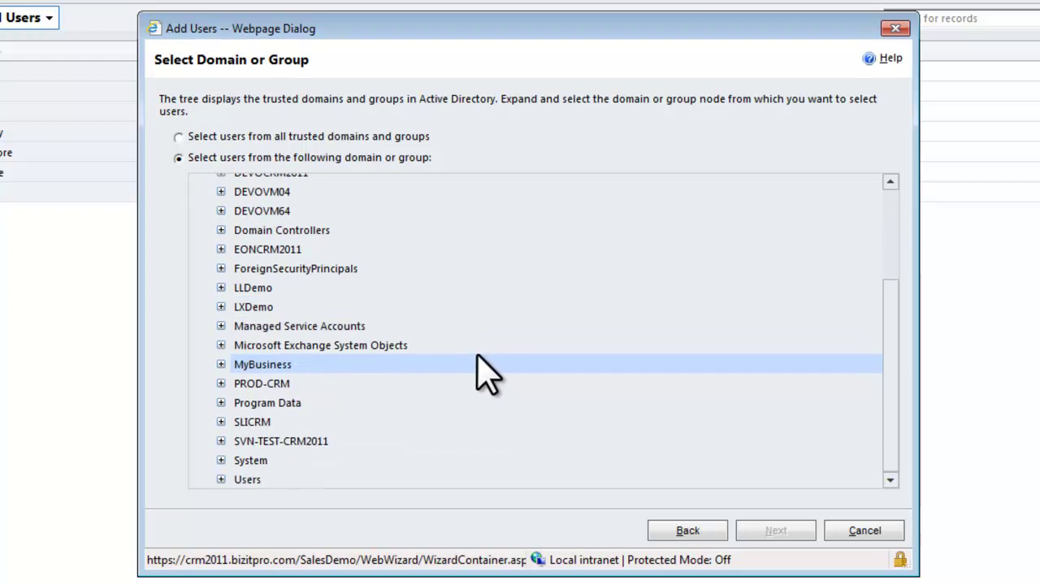
left_click(247, 479)
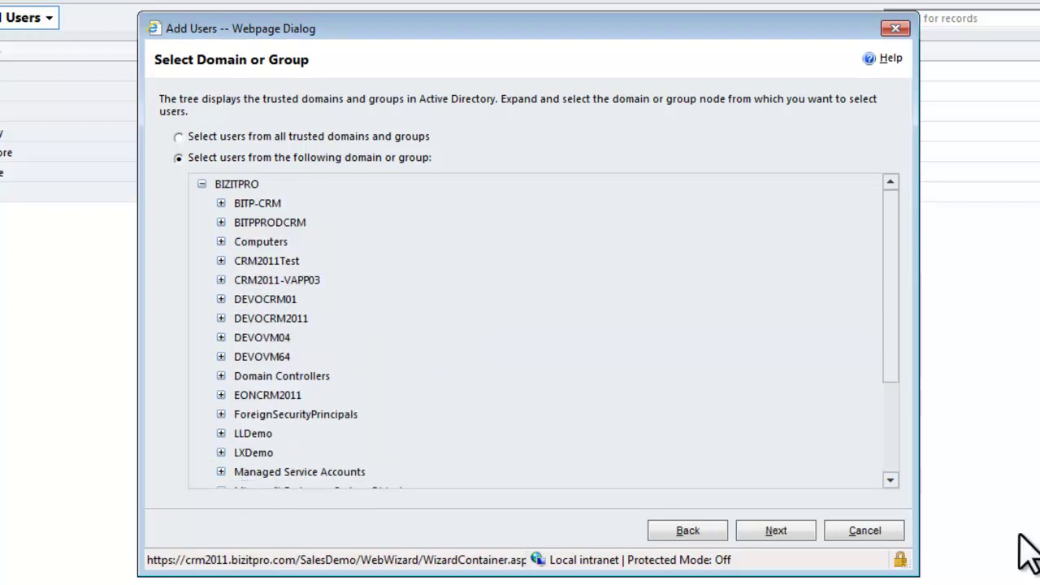
left_click(775, 532)
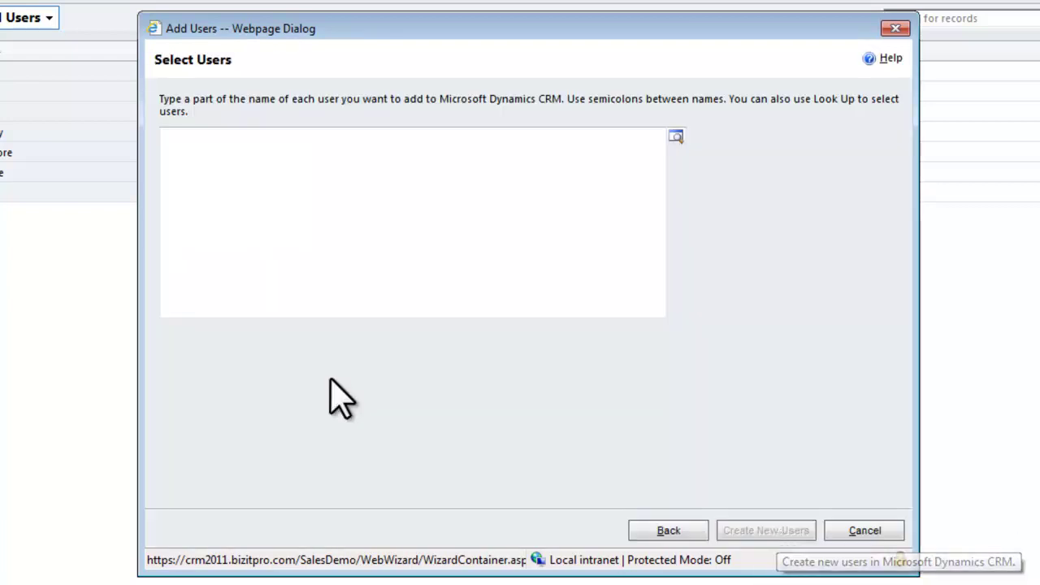
left_click(259, 172)
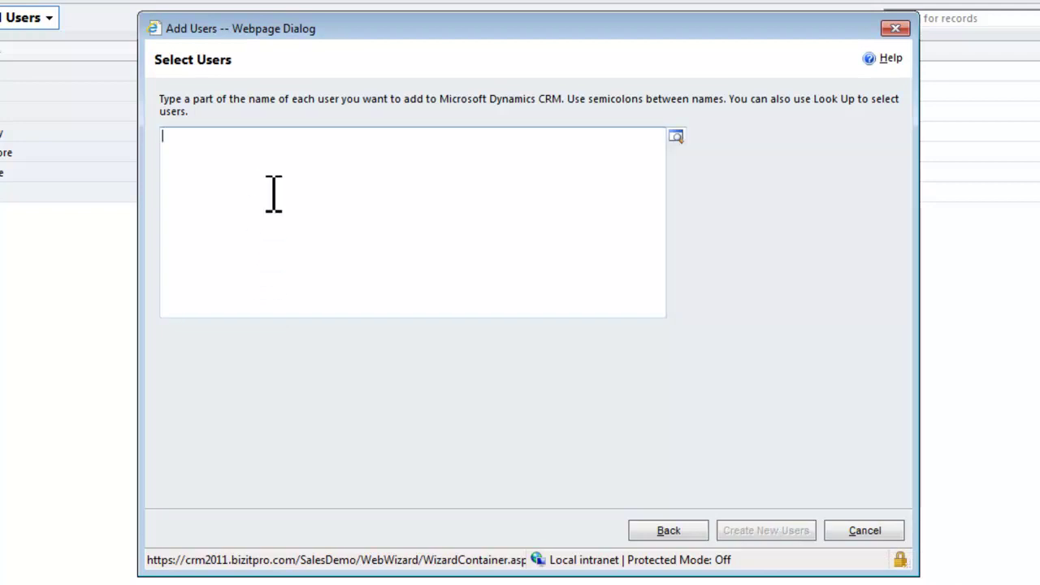
Pick CRM Sales and CRM Support from the user lookup as the users to add.
left_click(676, 138)
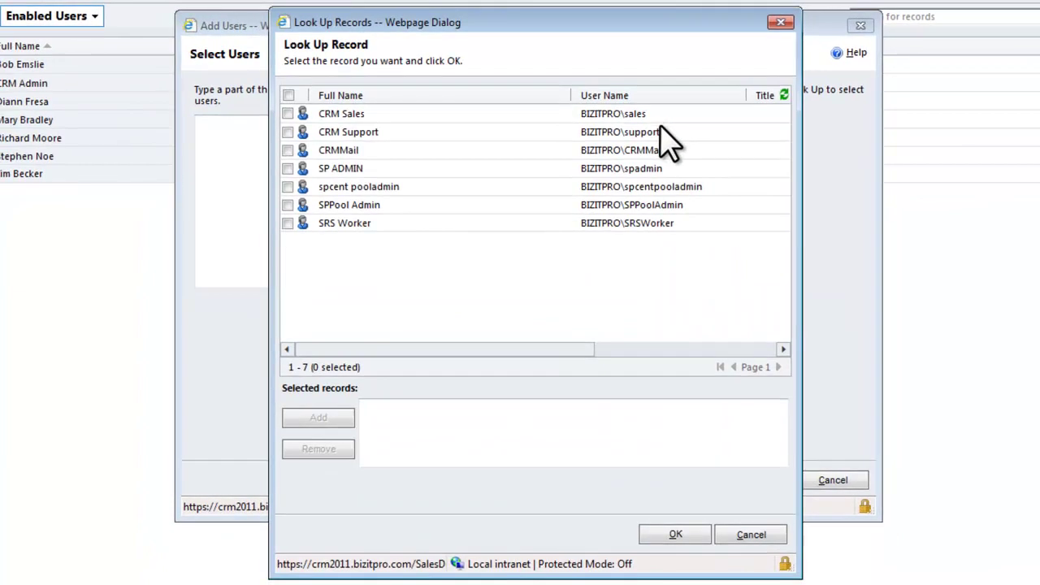
left_click(288, 113)
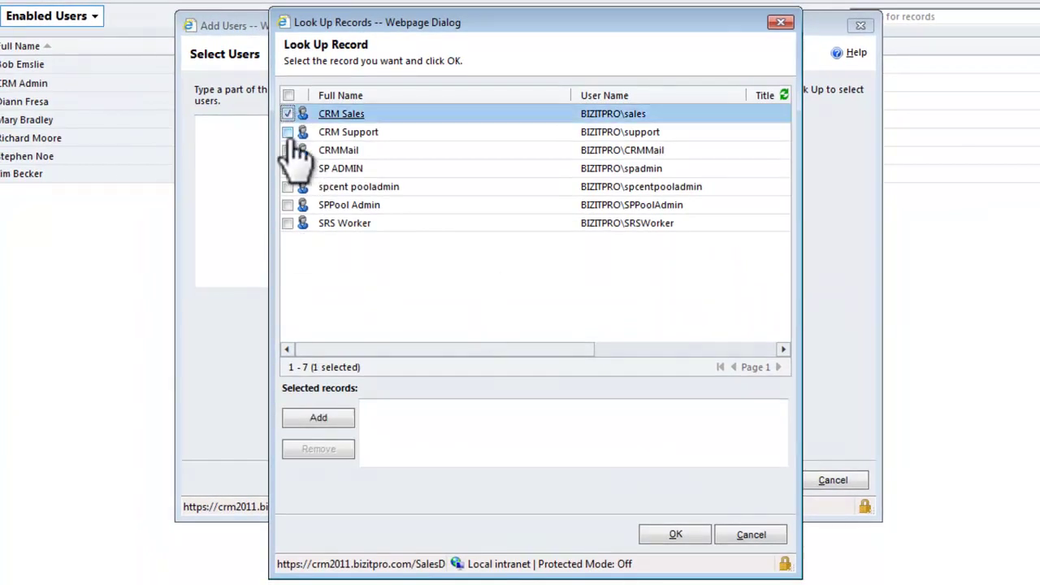
left_click(288, 131)
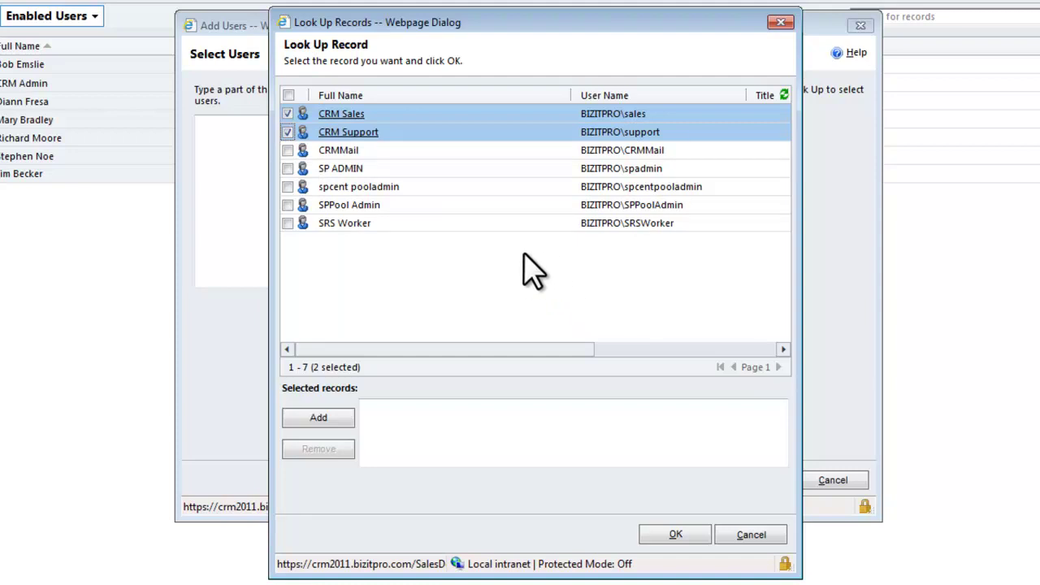
left_click_drag(373, 126, 428, 139)
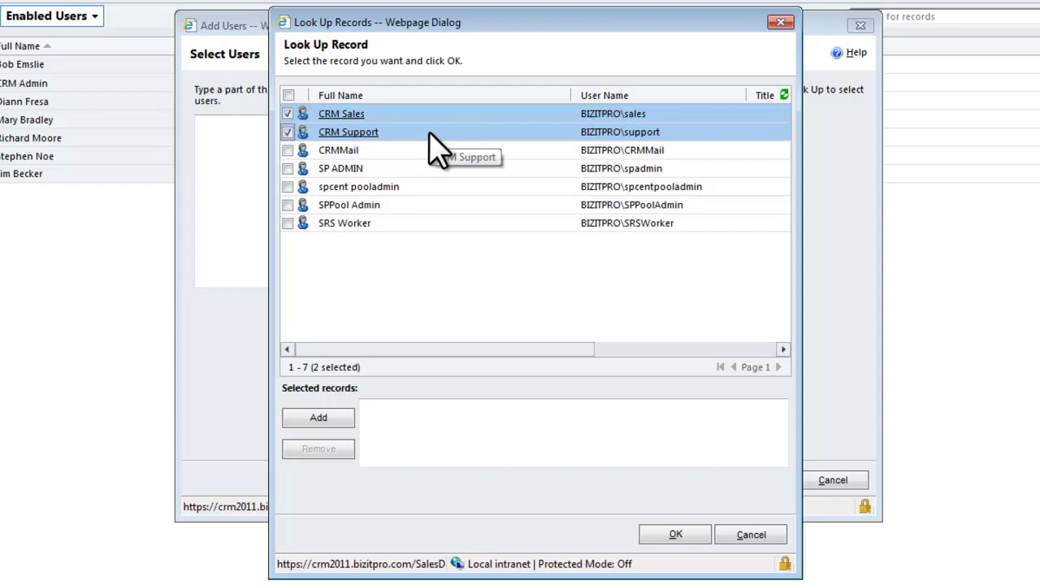
left_click(329, 419)
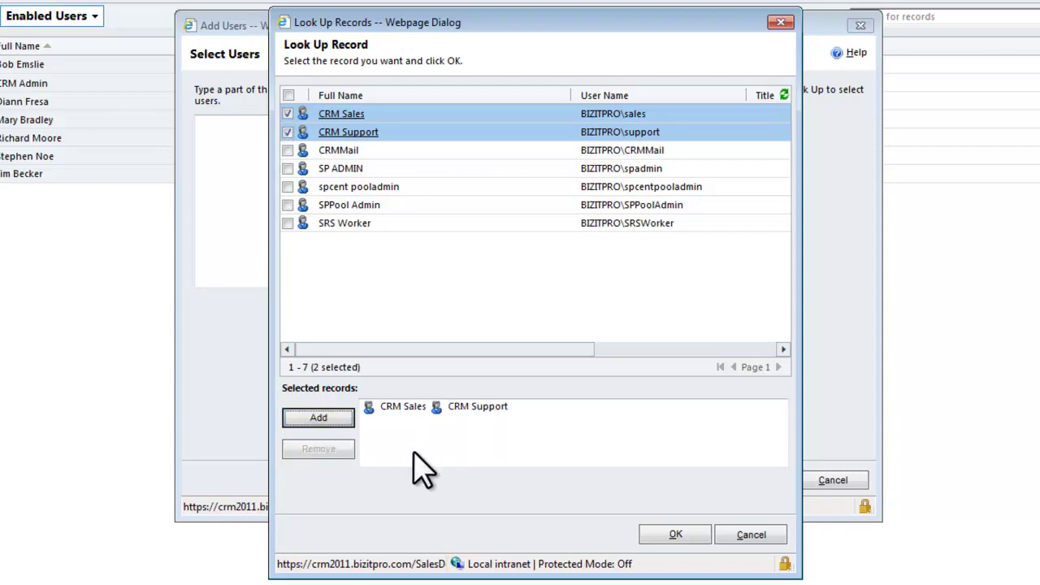
left_click(676, 536)
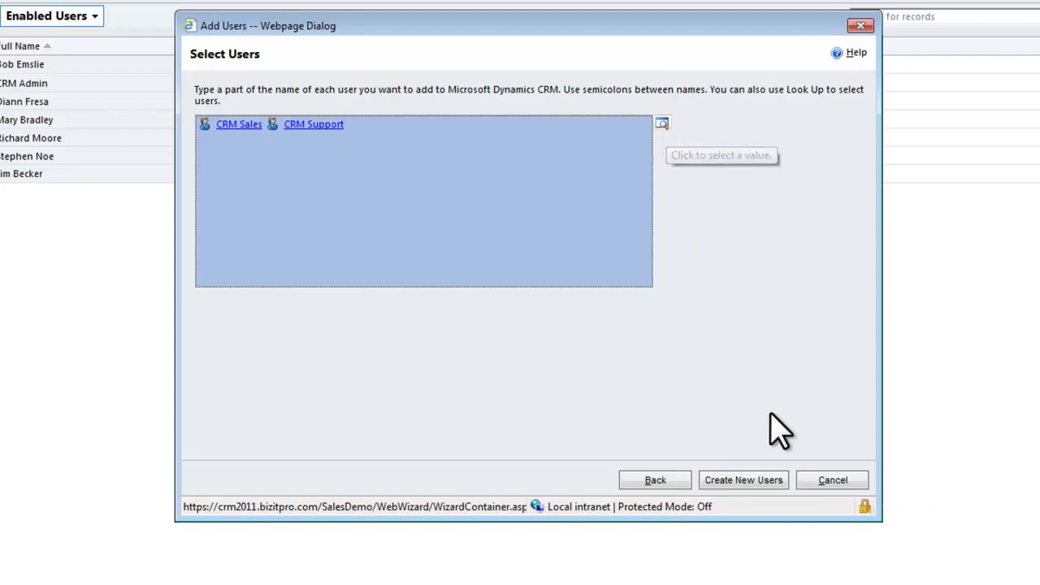
Create the CRM Sales and CRM Support users, close the wizard, and advance to the CRM Team Basics slide.
left_click(743, 480)
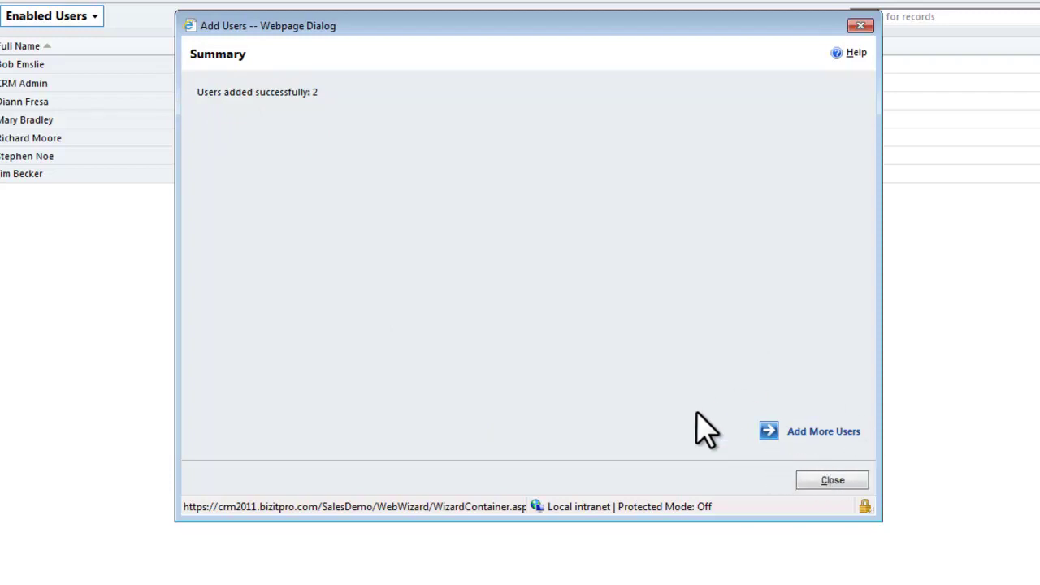
left_click(832, 480)
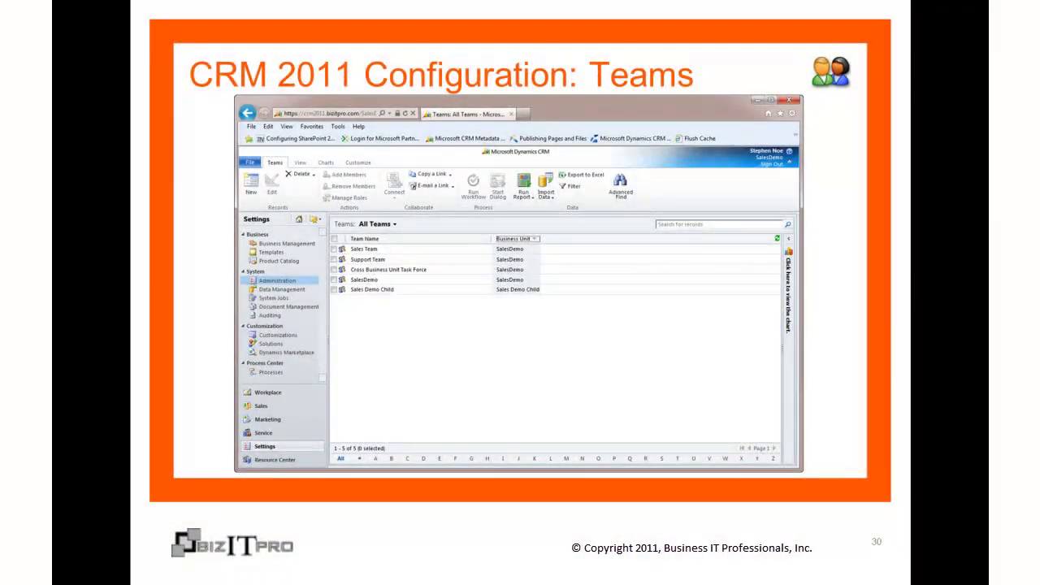
left_click(478, 576)
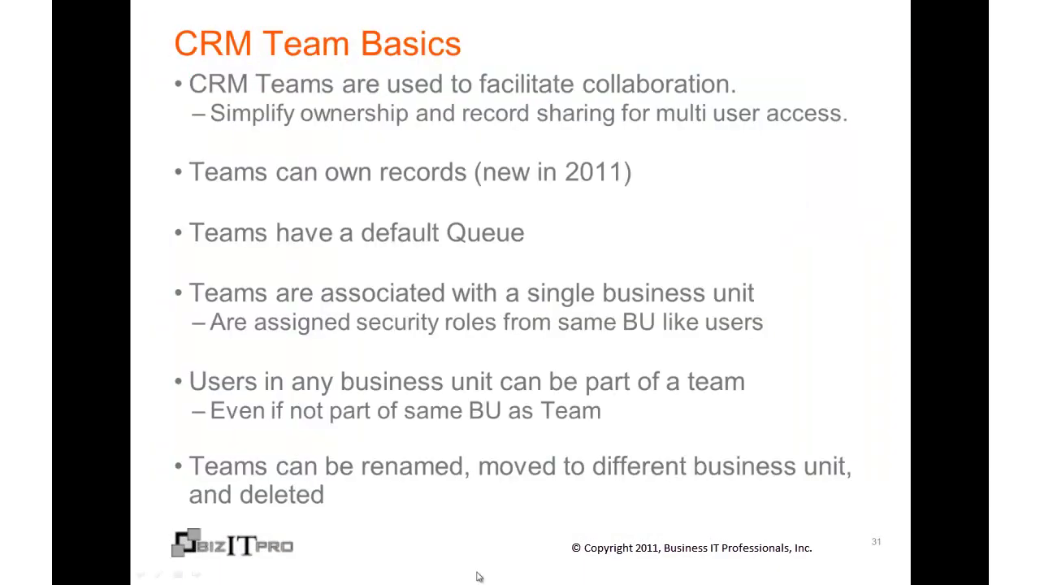